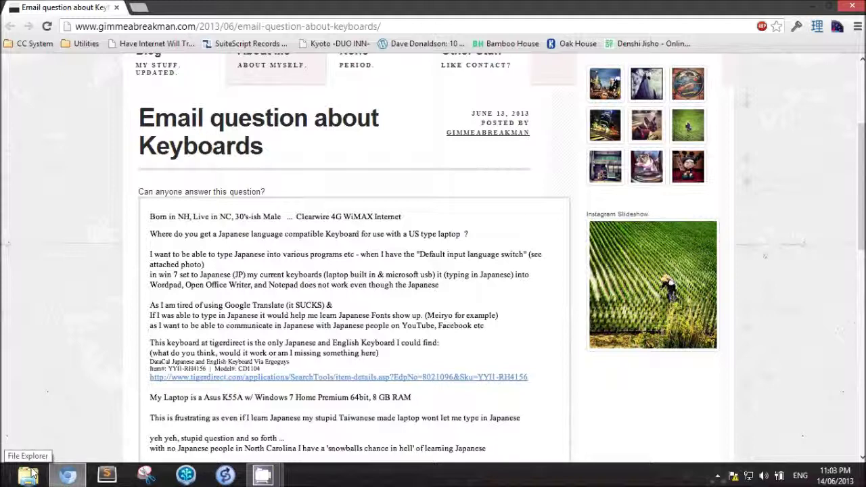
- Open the Control Panel from File Explorer and go to the settings for changing input methods
scroll(31, 385, down, 5)
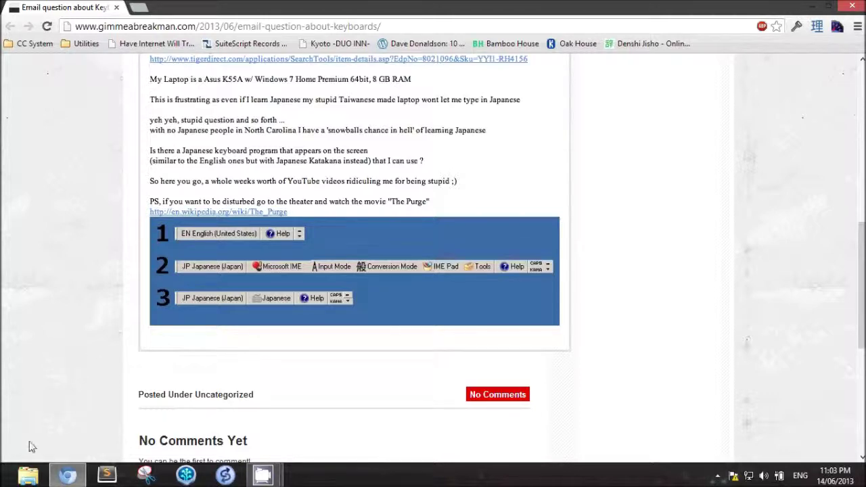
click(30, 475)
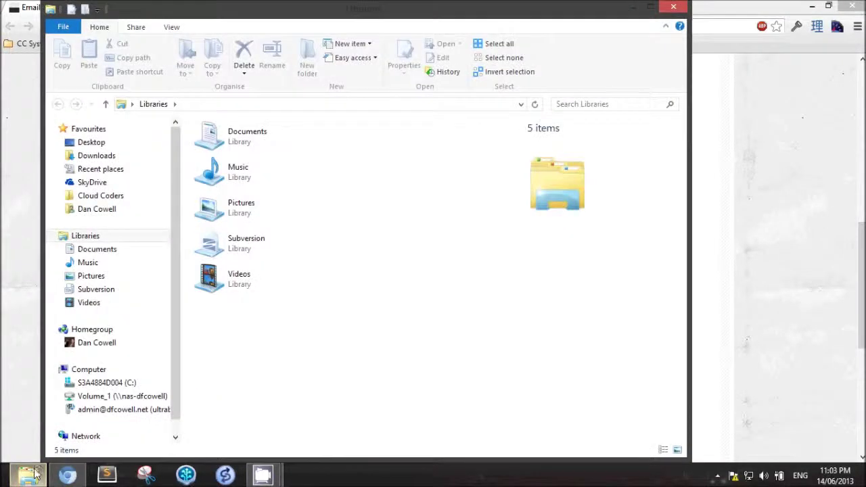
click(227, 105)
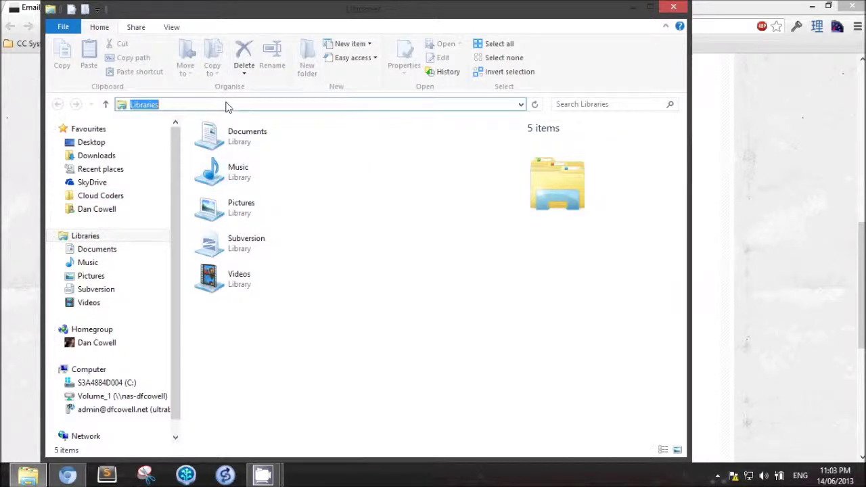
text(Control)
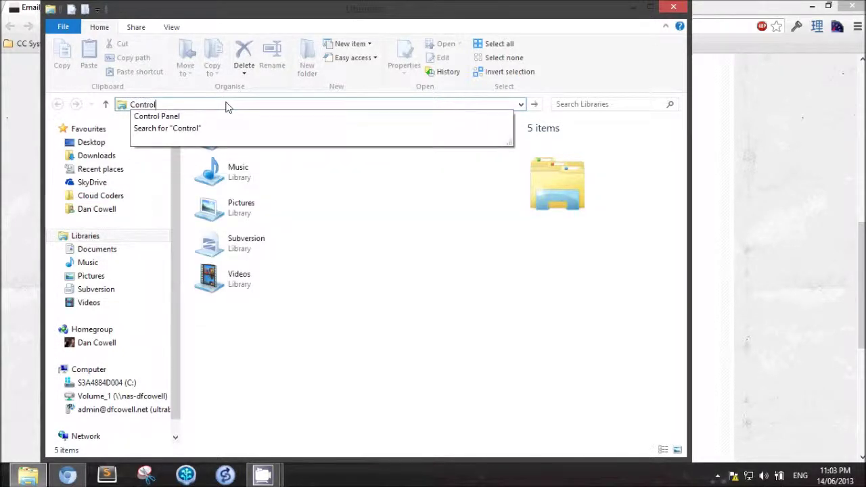
key(Down)
key(Return)
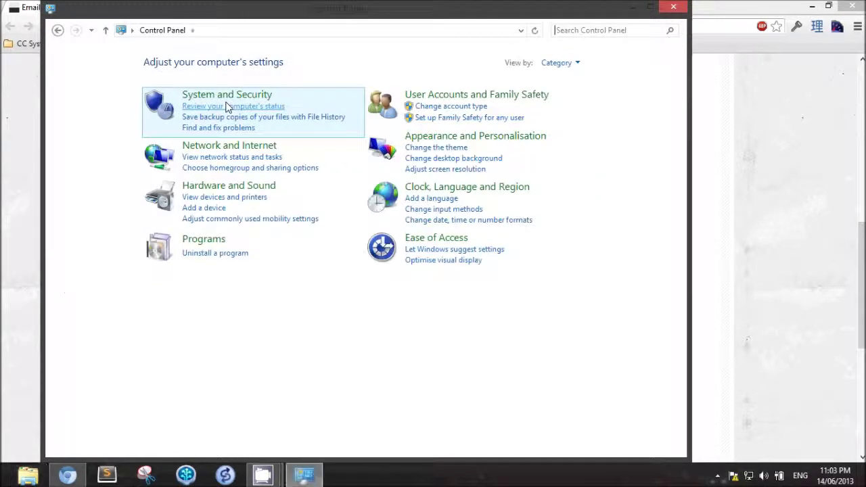
click(471, 213)
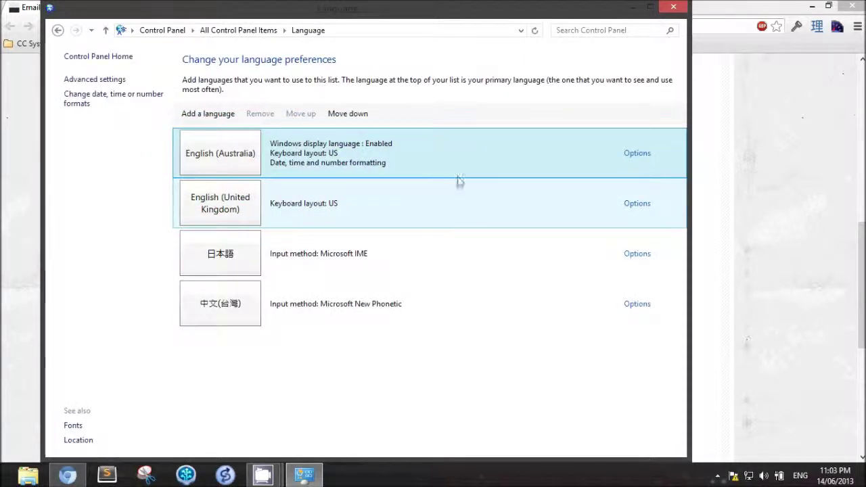
- Check the Japanese entry in the language preferences, find Japanese among the languages available to add, and close the Control Panel
click(325, 264)
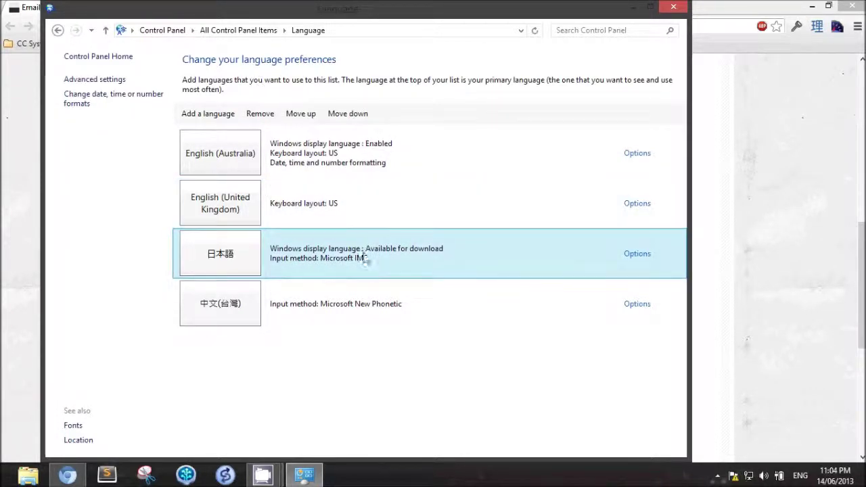
click(219, 115)
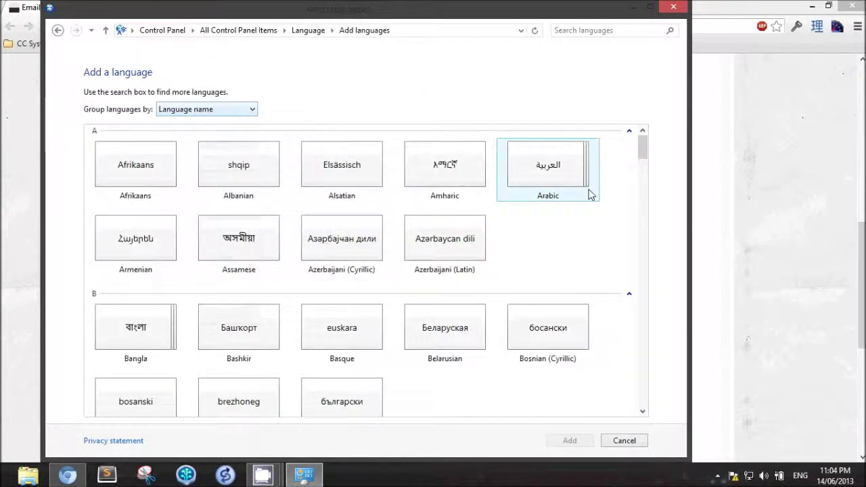
scroll(582, 228, down, 5)
scroll(582, 228, down, 6)
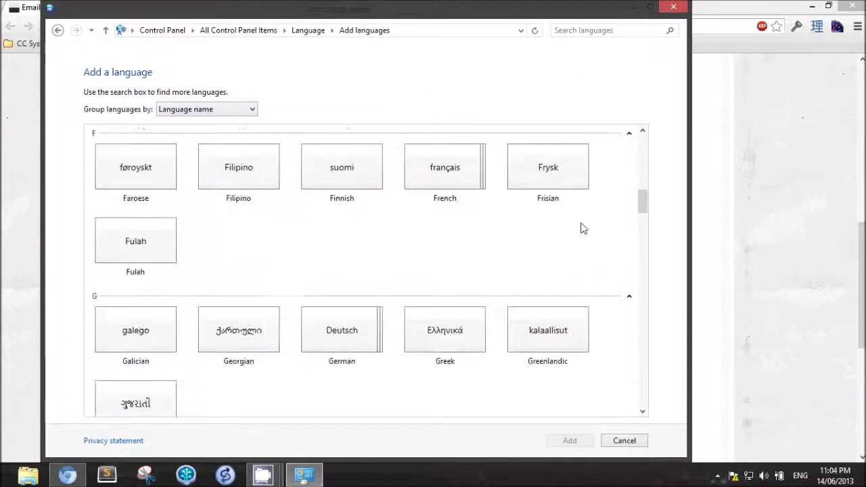
scroll(443, 253, down, 1)
scroll(444, 253, down, 2)
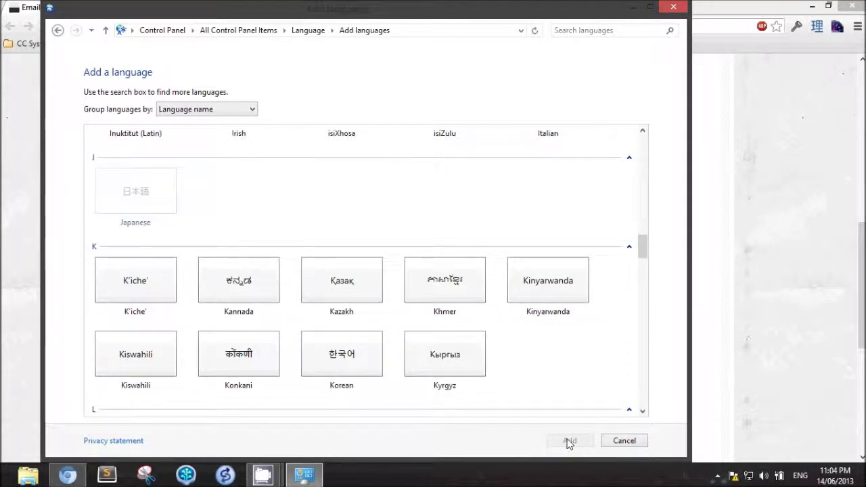
click(58, 30)
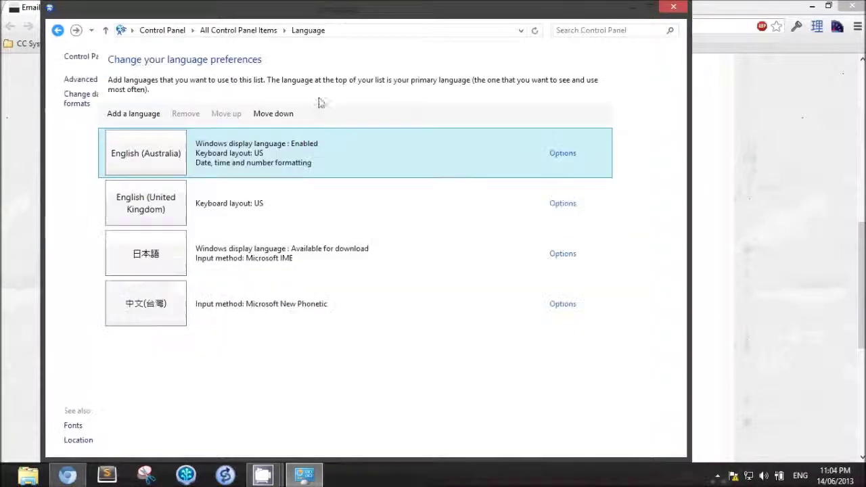
click(667, 9)
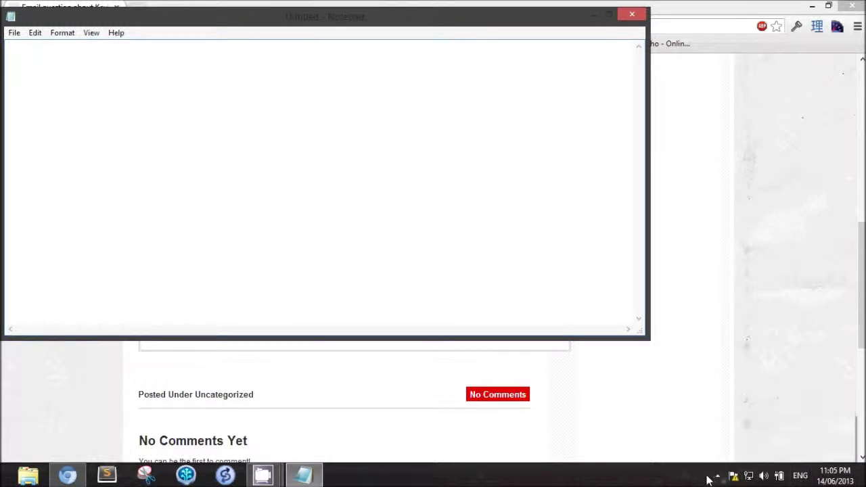
- Look for the language bar options in the input language list, the taskbar toolbars and the hidden notification icons
right_click(802, 476)
click(800, 477)
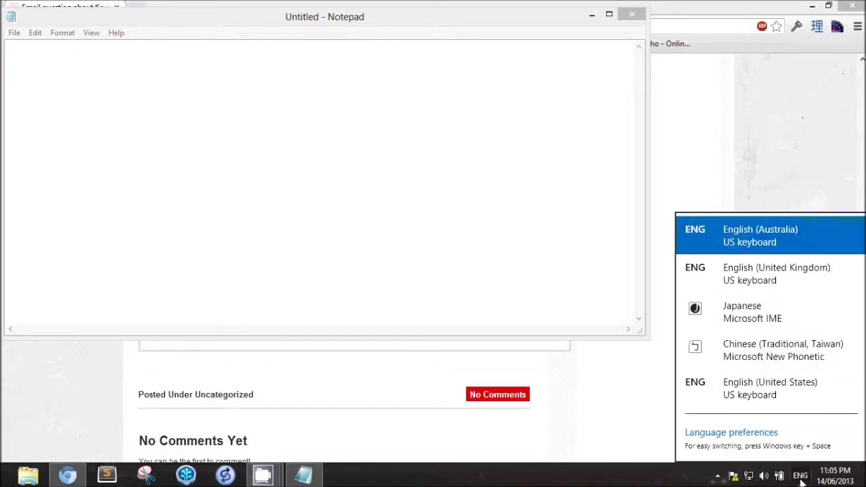
right_click(681, 481)
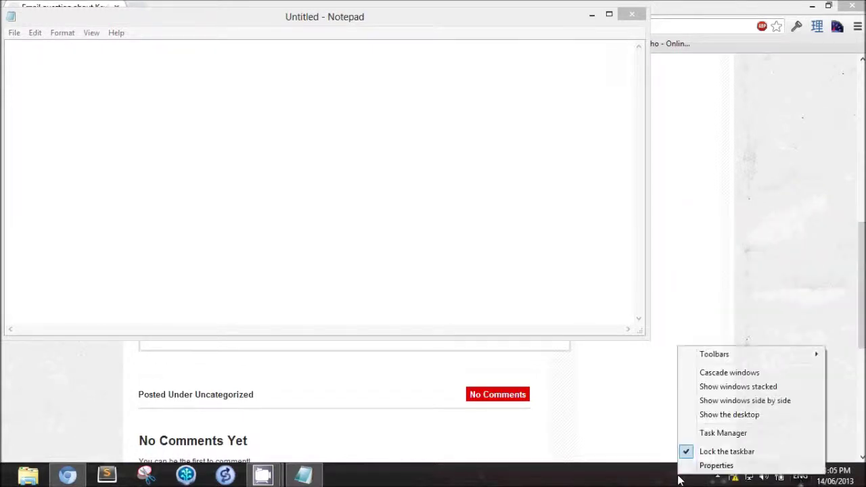
click(665, 482)
right_click(673, 479)
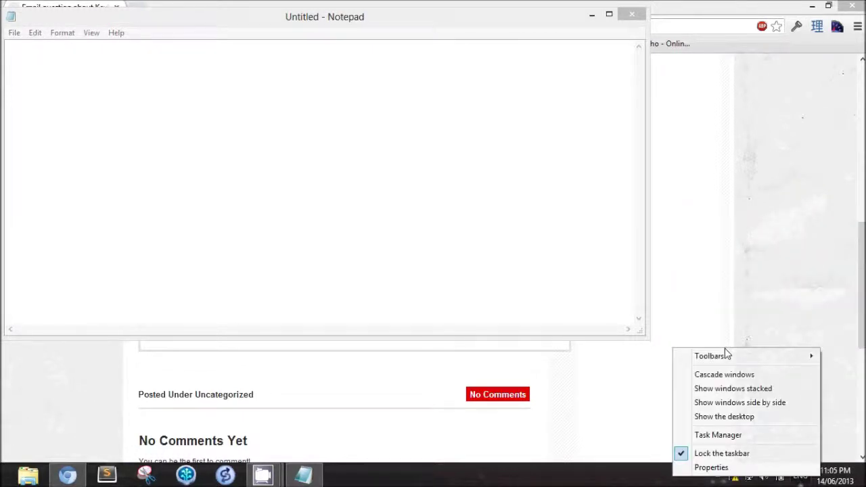
mouse_move(731, 359)
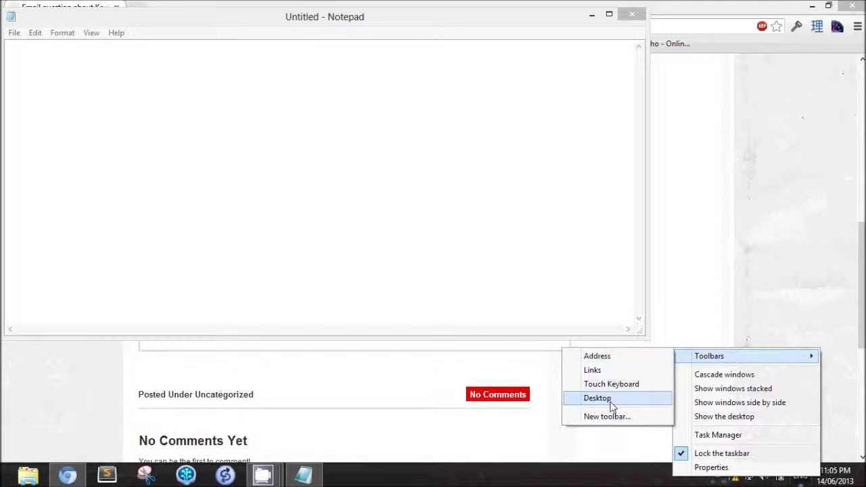
click(625, 476)
click(719, 477)
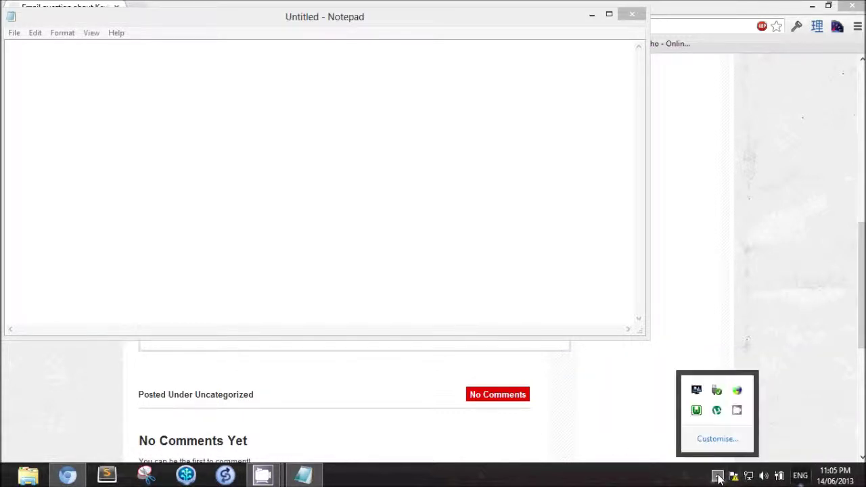
click(717, 477)
click(596, 426)
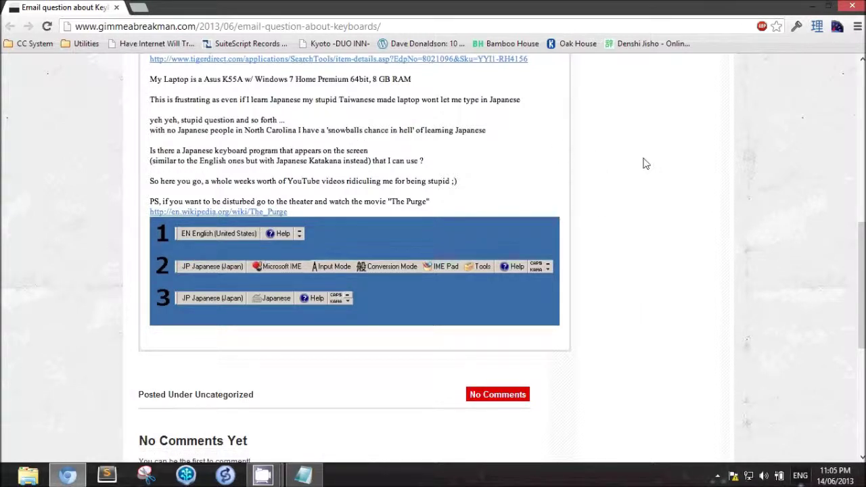
- Switch the input language to Japanese with Microsoft IME and review the keyboard question on the web page
click(798, 476)
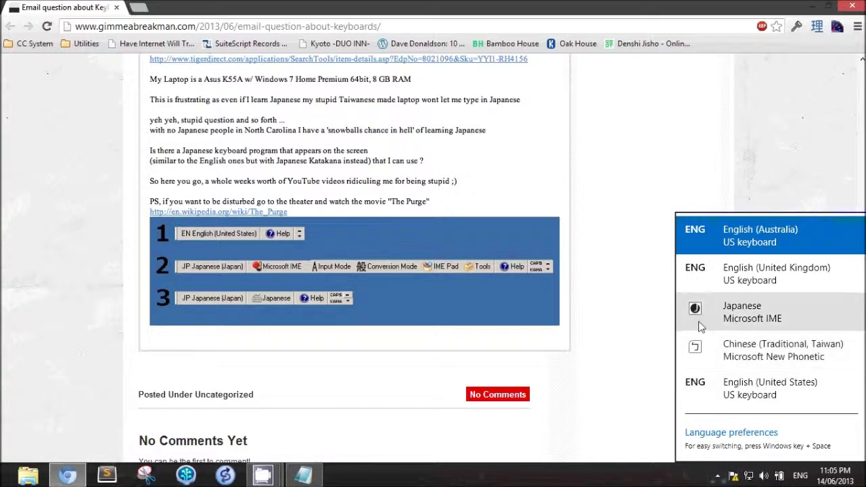
click(783, 327)
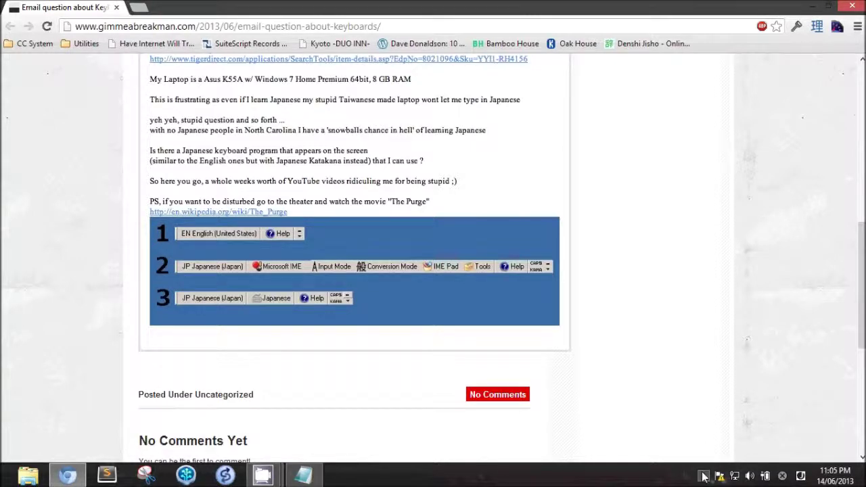
scroll(644, 315, up, 5)
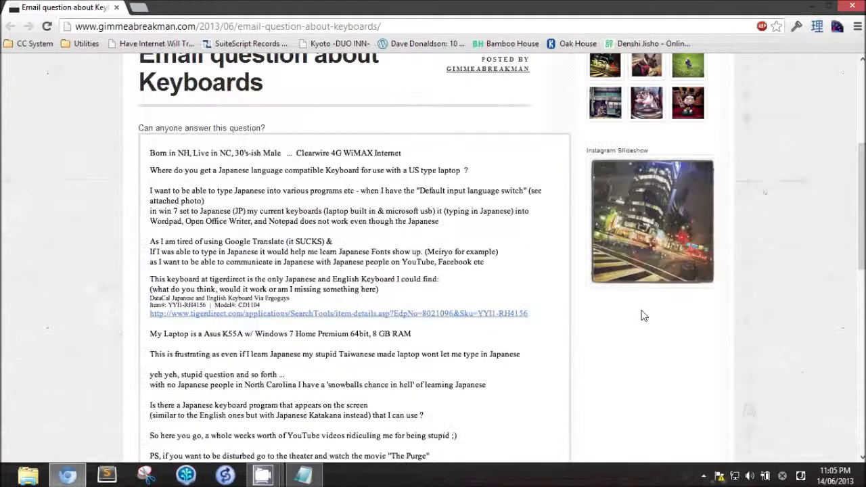
scroll(334, 310, down, 1)
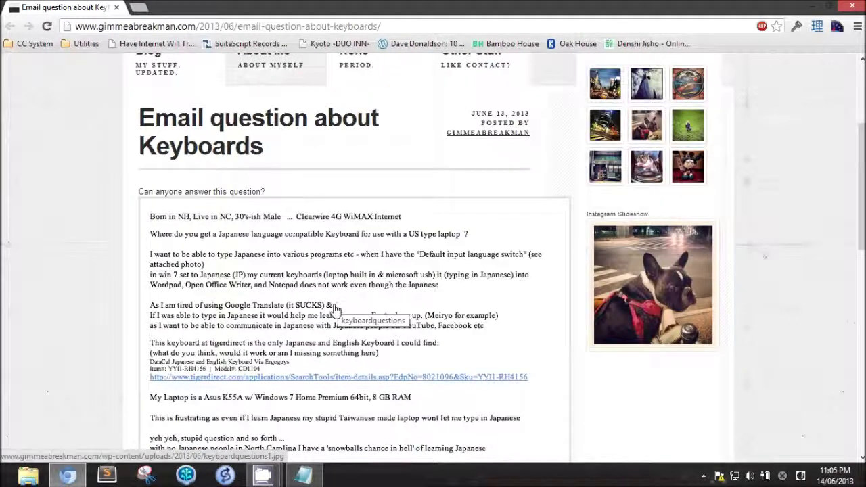
scroll(335, 312, down, 5)
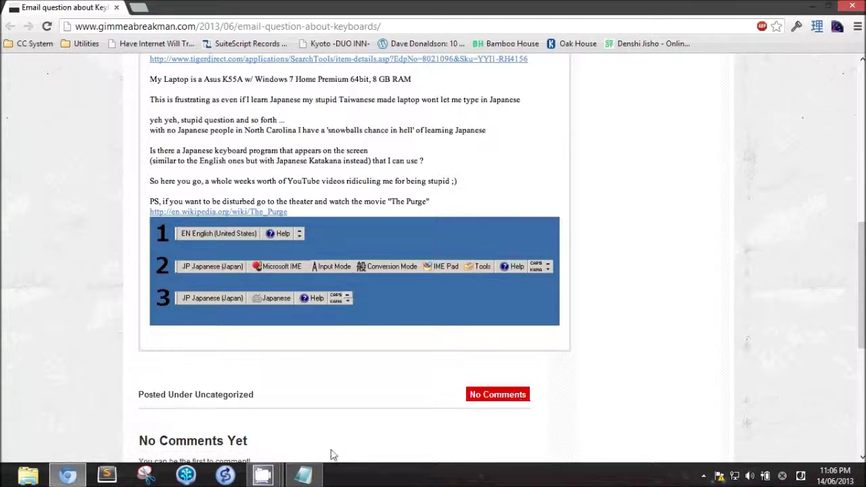
- Switch to the empty Notepad document and set the Japanese IME's input mode to Hiragana
click(303, 476)
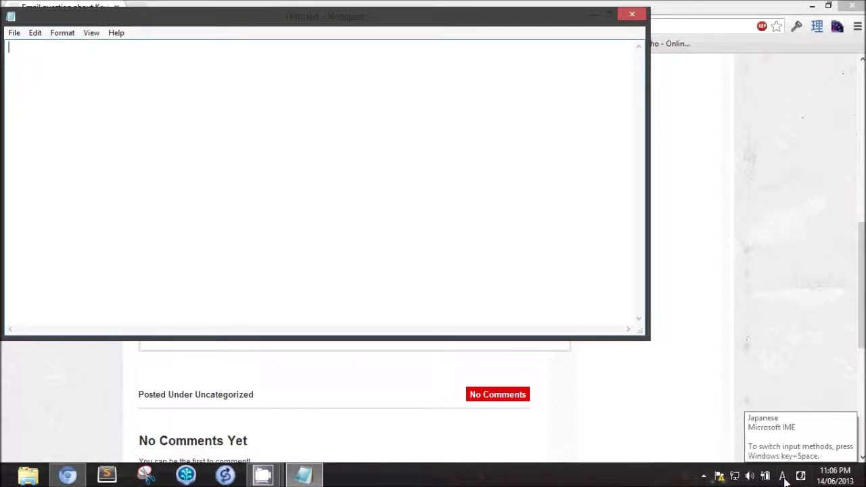
click(783, 477)
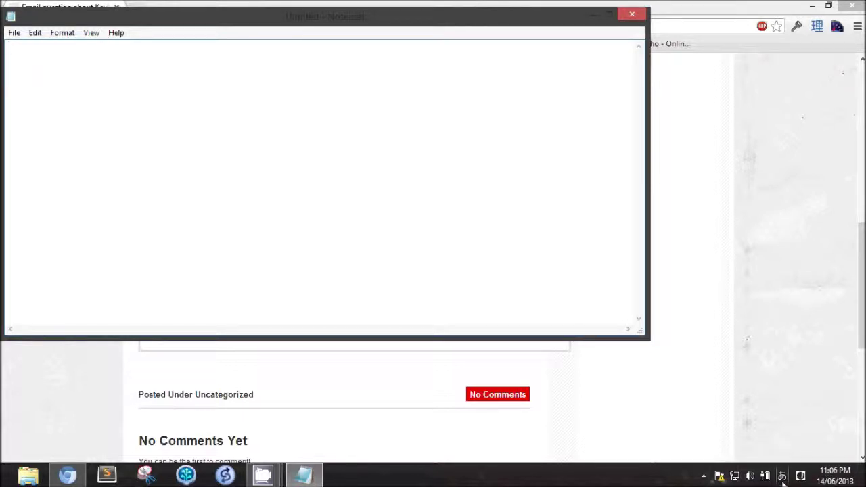
right_click(784, 479)
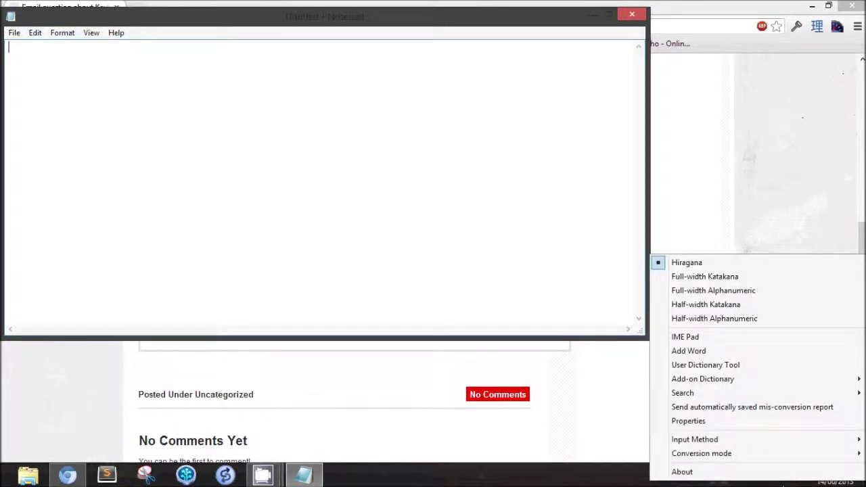
click(764, 422)
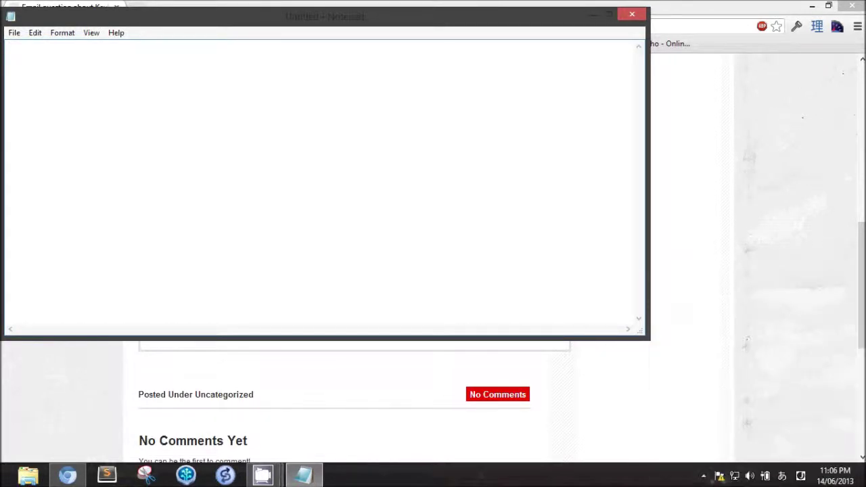
right_click(783, 479)
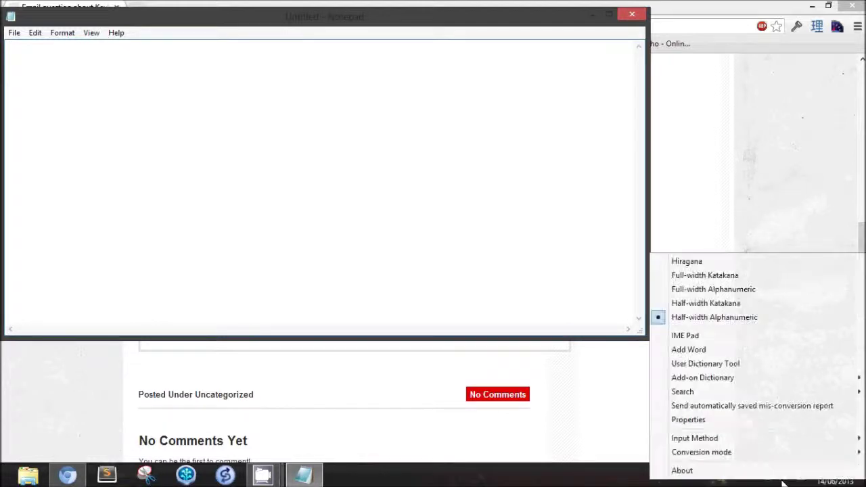
click(720, 263)
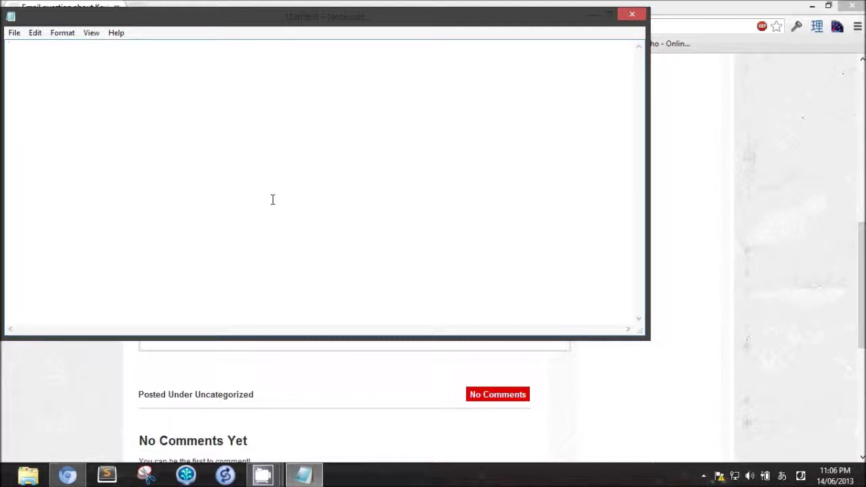
- Enter "nihonn" in the Notepad document, compare the suggested conversions and insert the candidate 日本
text(nihon)
text(n)
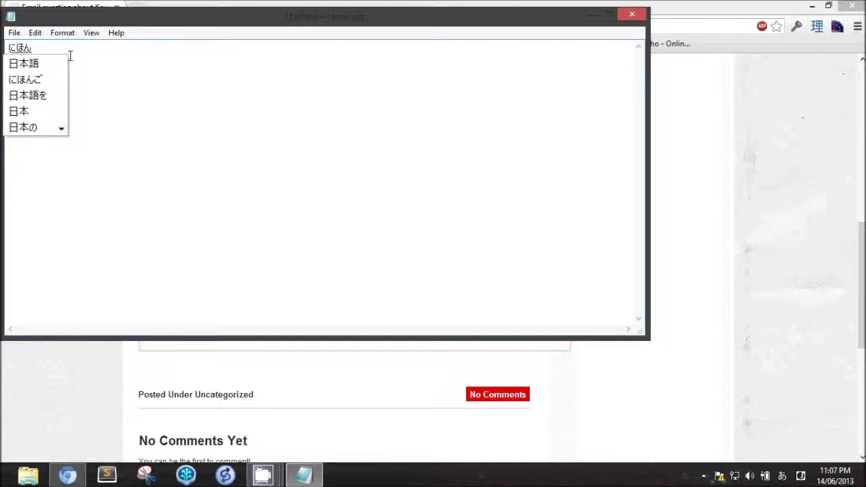
key(Down)
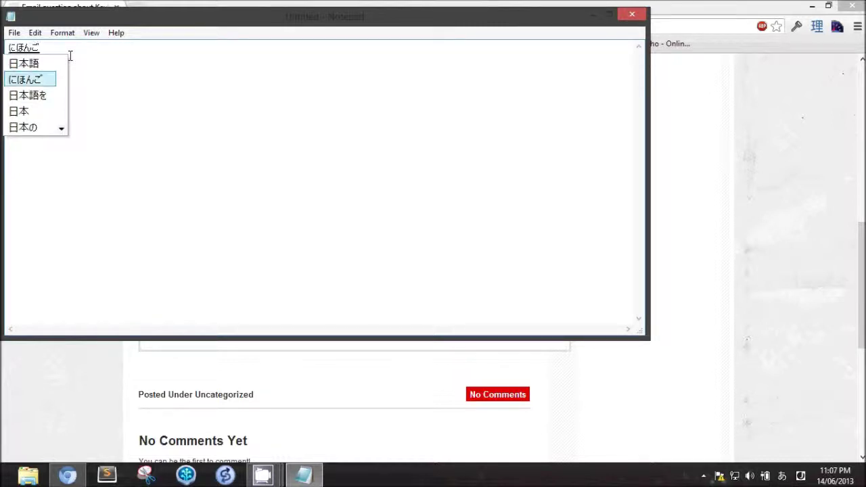
key(Down)
key(Down)
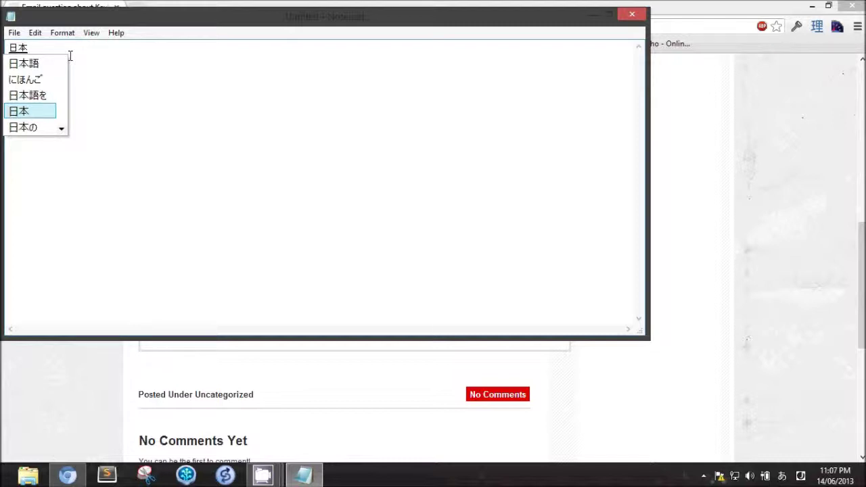
key(Up)
key(Up)
key(Up)
key(Down)
key(Down)
key(Down)
key(Down)
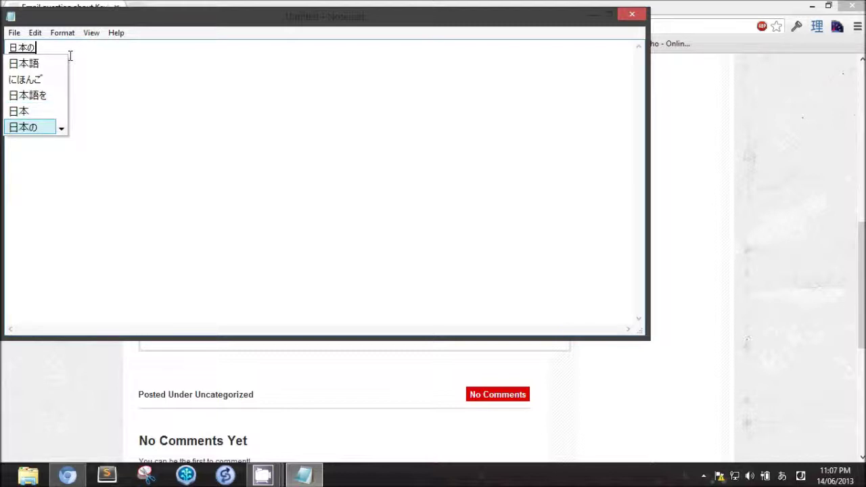
key(Up)
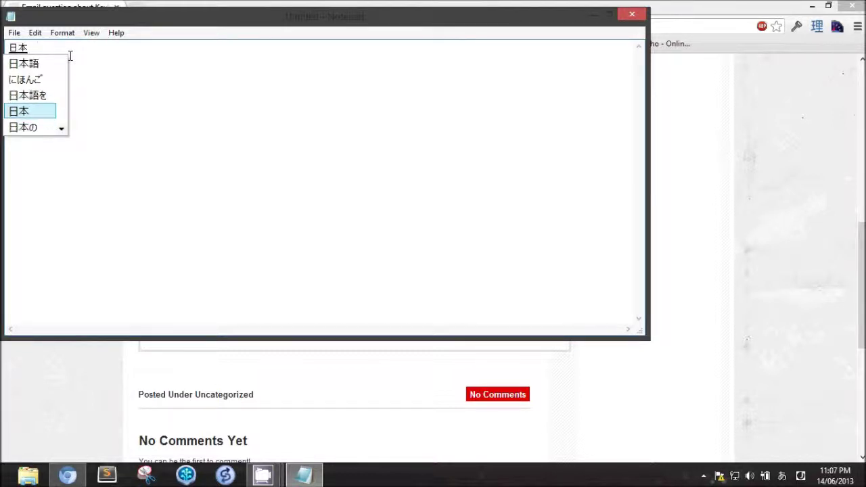
key(Return)
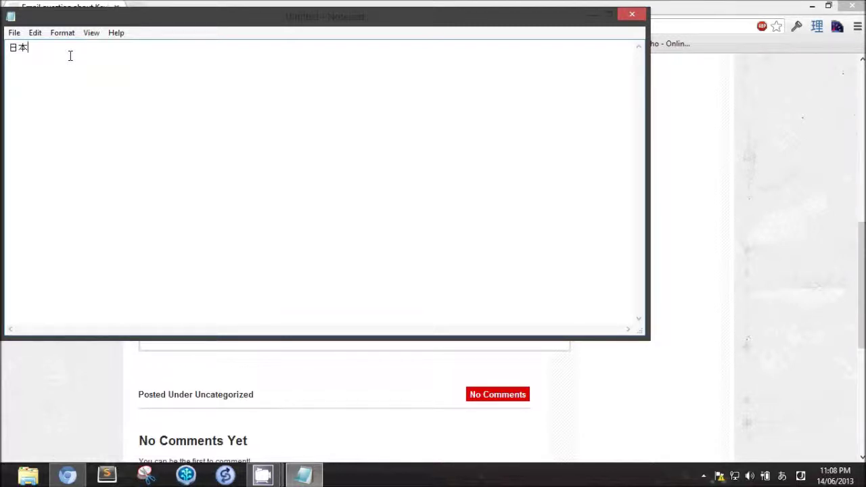
- Append ひらがな after 日本 and enter にほん as unconverted hiragana on the second line, ending with a line break
text(hiragana)
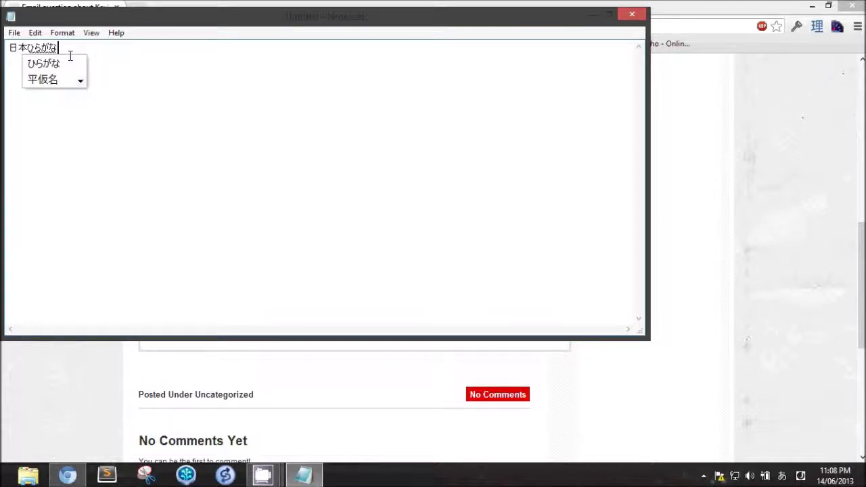
key(Return)
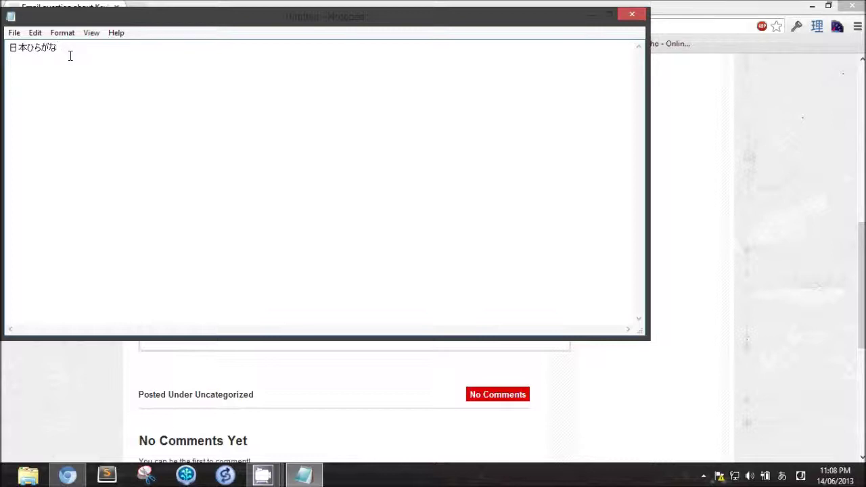
key(Return)
text(nihonn)
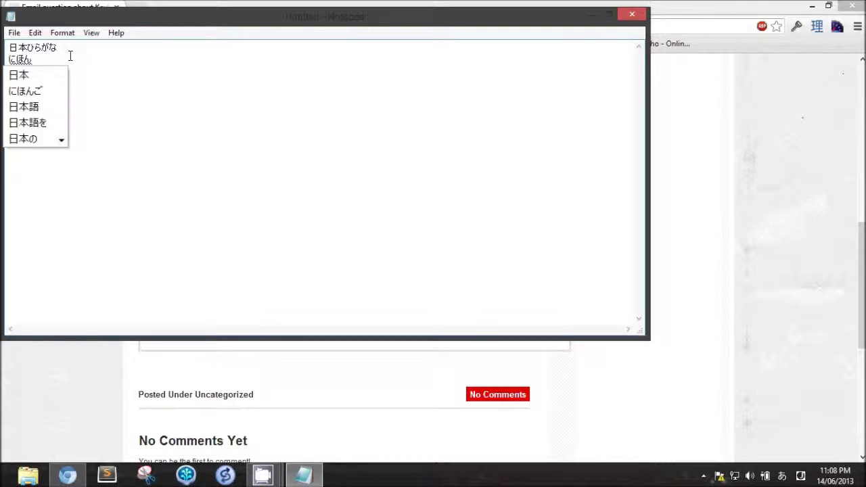
key(Return)
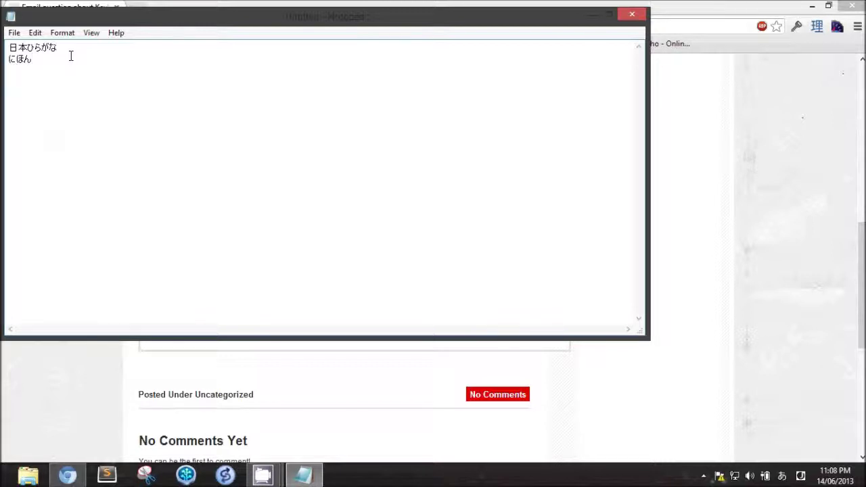
key(Return)
- Set the Japanese IME's input mode to Full-width Katakana and enter "moronn" as モロン on the third line
right_click(787, 478)
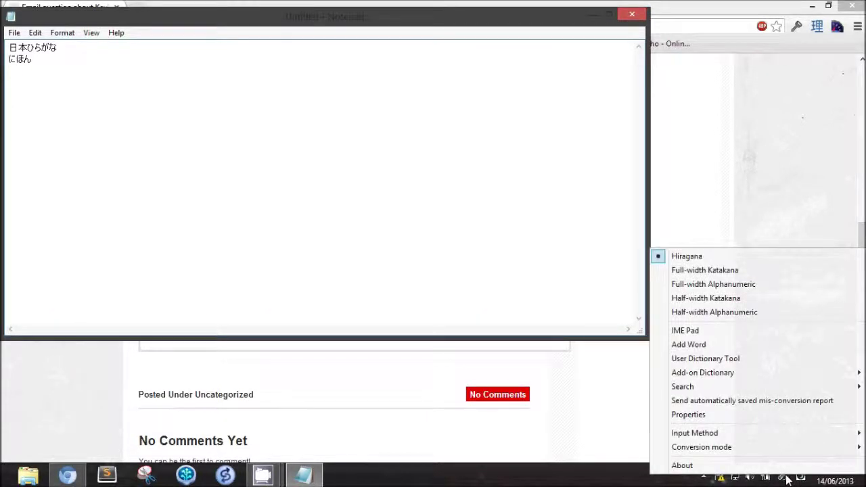
click(784, 277)
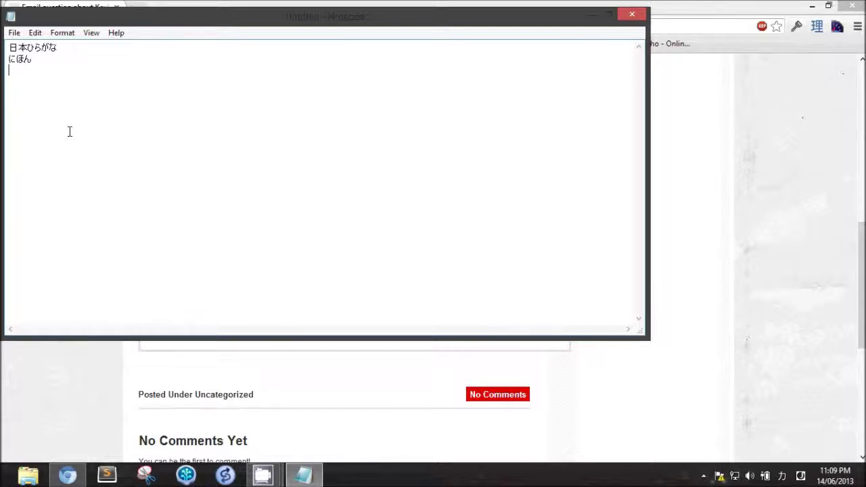
text(moronn)
key(Return)
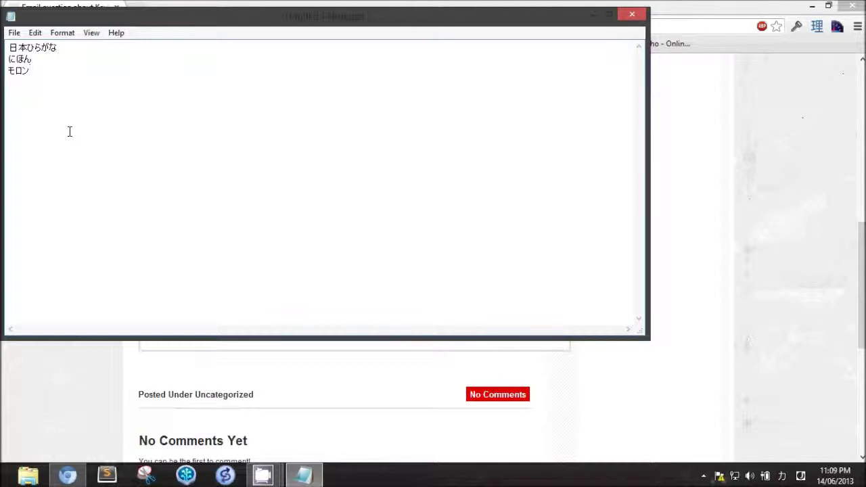
right_click(784, 479)
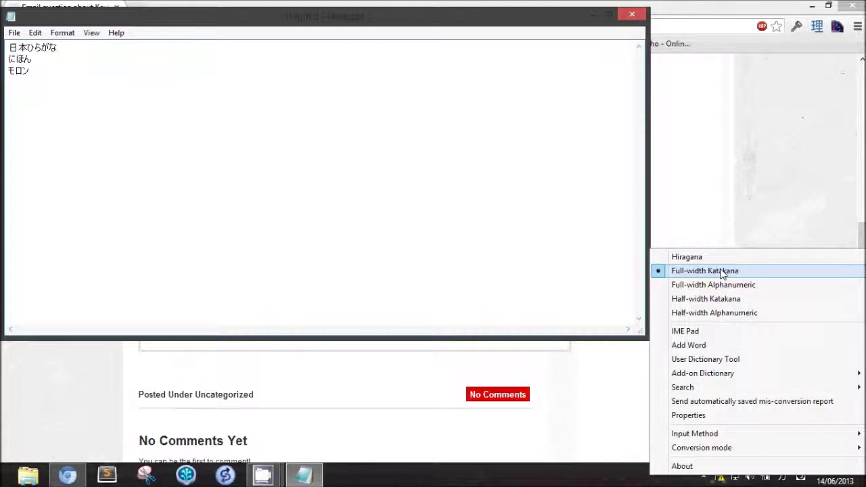
click(547, 287)
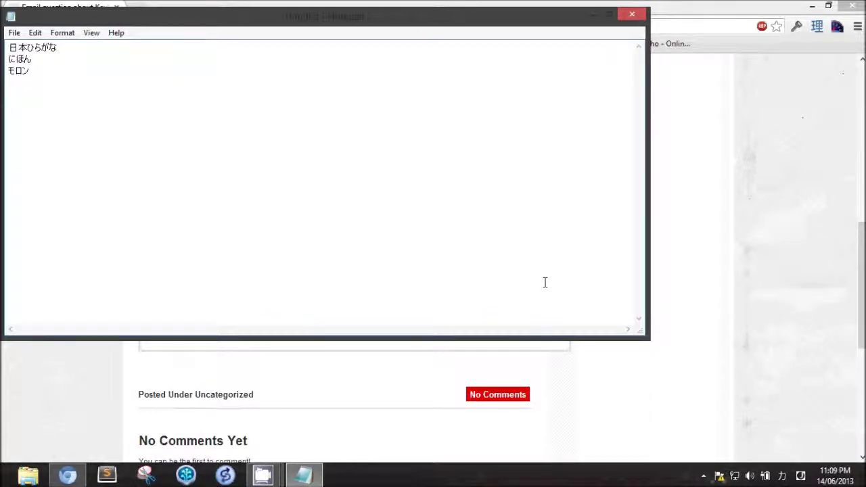